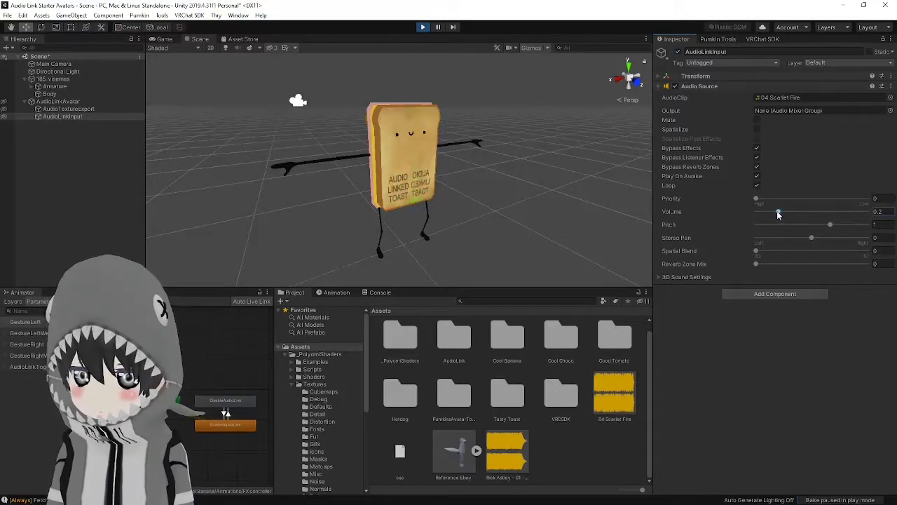
Step: Lower the test music Audio Source volume to 0.01 and stop play mode
{"action": "left_click_drag", "start_coordinate": [778, 214], "coordinate": [757, 214]}
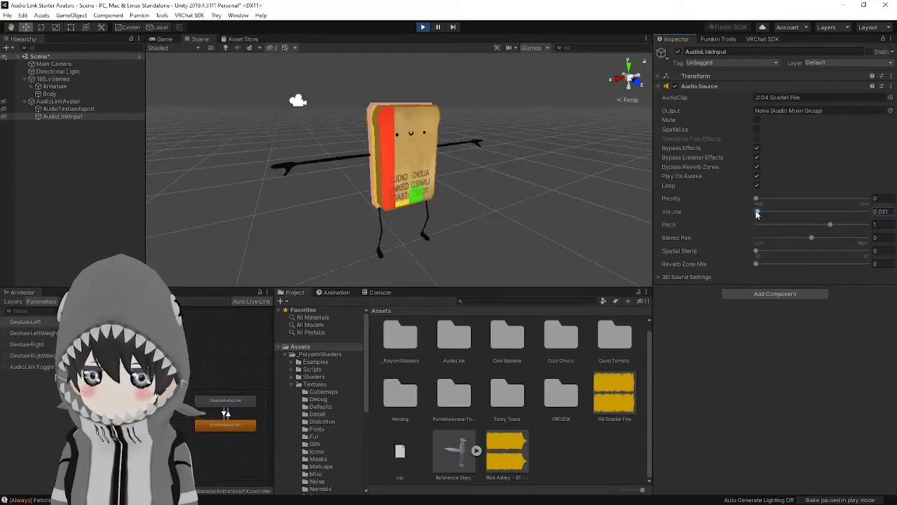
{"action": "key", "text": "ctrl+p"}
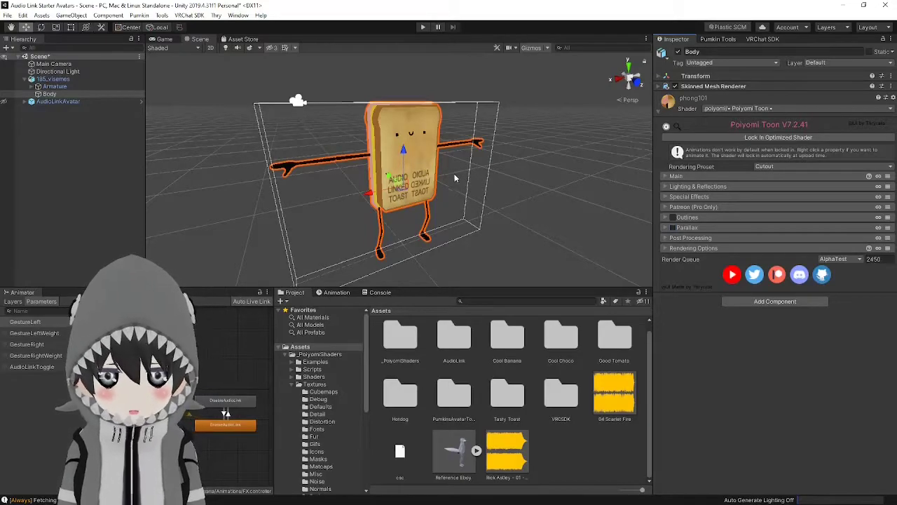
Step: Select the toast's Body and expand the Main section of its Poiyomi Toon material
{"action": "left_click", "coordinate": [49, 95]}
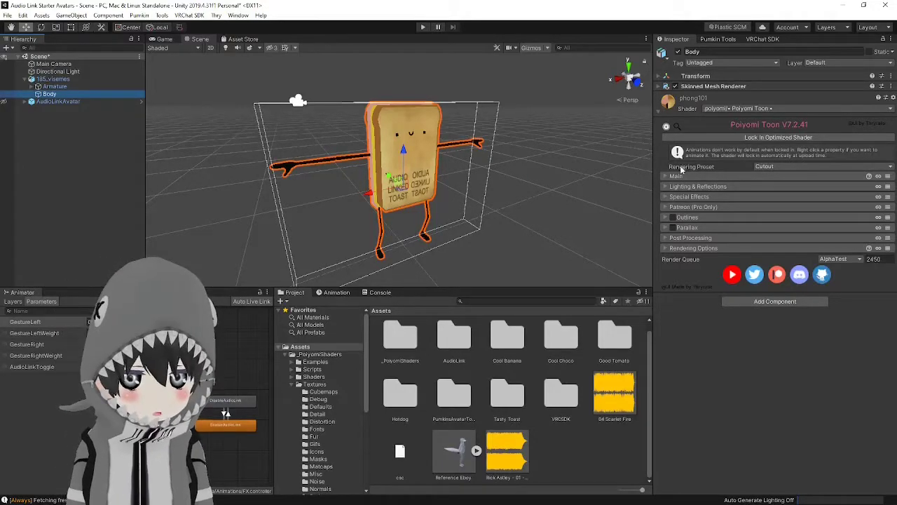
{"action": "left_click", "coordinate": [665, 198]}
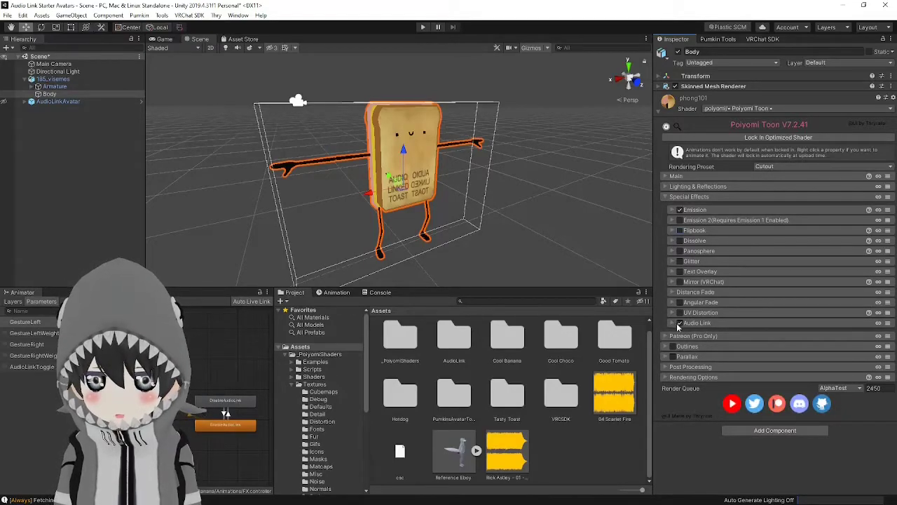
{"action": "left_click", "coordinate": [665, 197]}
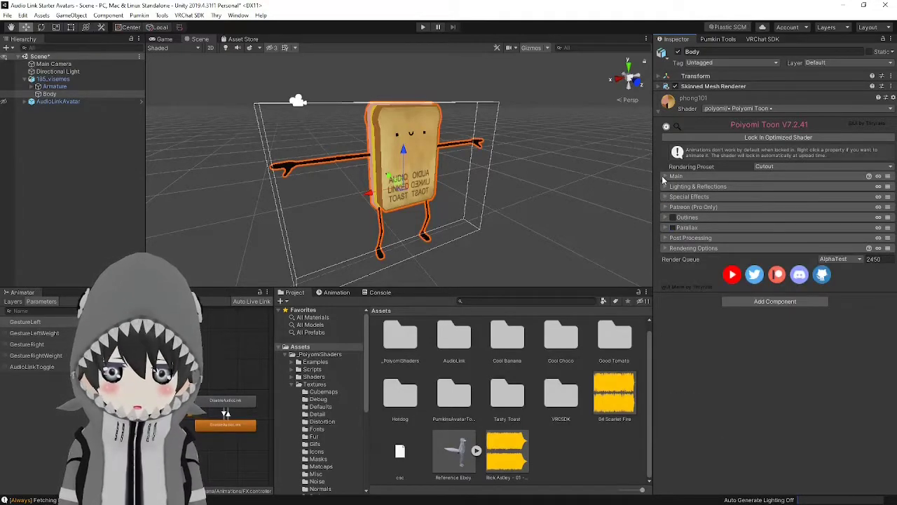
{"action": "left_click", "coordinate": [664, 177]}
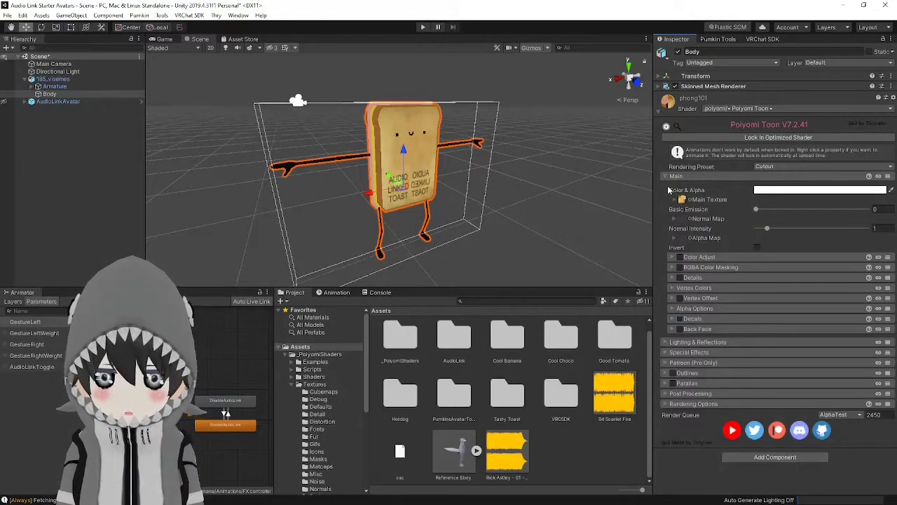
Step: Enable Decals on the Body material and expand the Decal RGBA Mask and Decal 0–3 rows
{"action": "left_click", "coordinate": [680, 319]}
{"action": "left_click", "coordinate": [673, 319]}
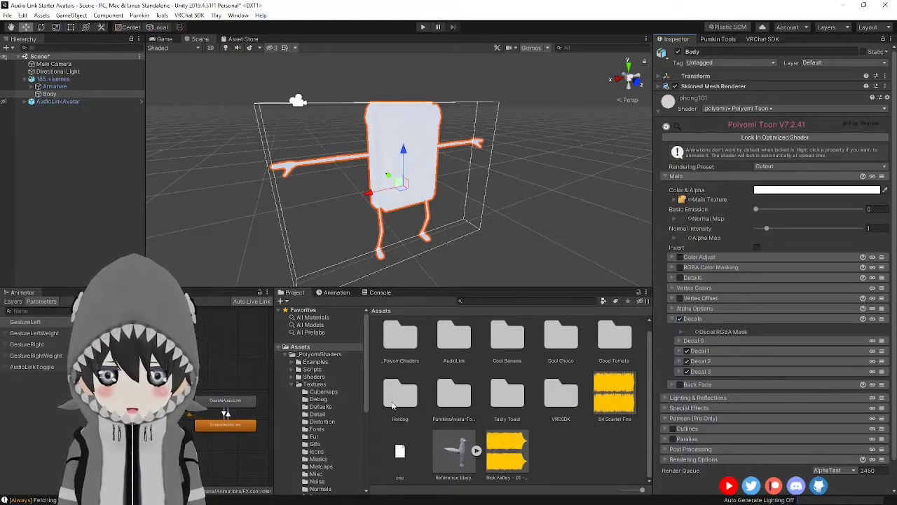
Step: Assign toast_mask from Assets > Tasty Toast > Textures as the Decal RGBA Mask
{"action": "scroll", "coordinate": [356, 394], "scroll_direction": "down", "scroll_amount": 2}
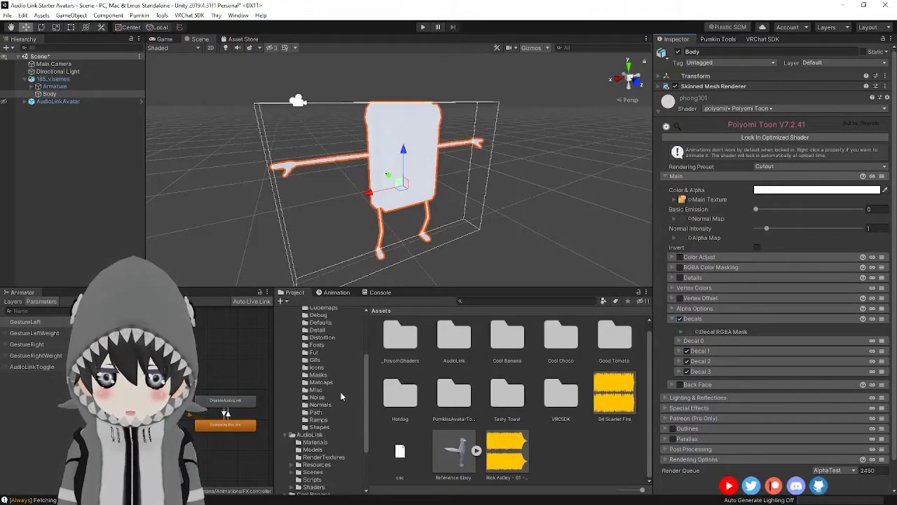
{"action": "left_click", "coordinate": [292, 327]}
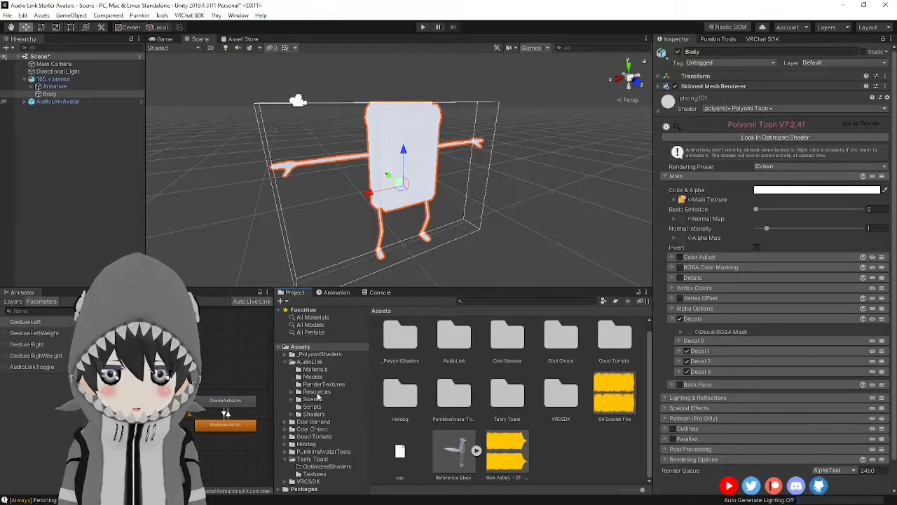
{"action": "left_click", "coordinate": [322, 475]}
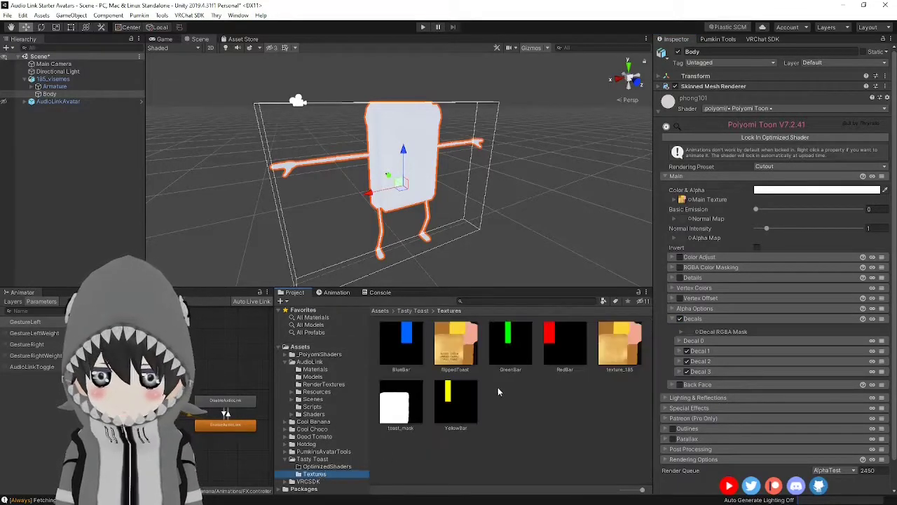
{"action": "left_click", "coordinate": [404, 410]}
{"action": "left_click_drag", "start_coordinate": [404, 410], "coordinate": [688, 332]}
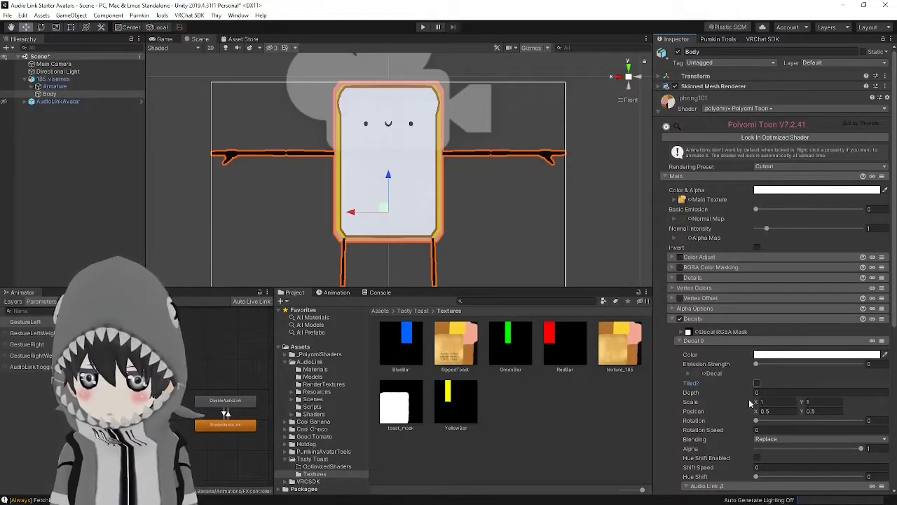
Step: Shape Decal 0 into a thin strip, scale 0.58 × 0.06 at position 0.35, 0.06
{"action": "left_click", "coordinate": [803, 405]}
{"action": "left_click_drag", "start_coordinate": [801, 405], "coordinate": [785, 403]}
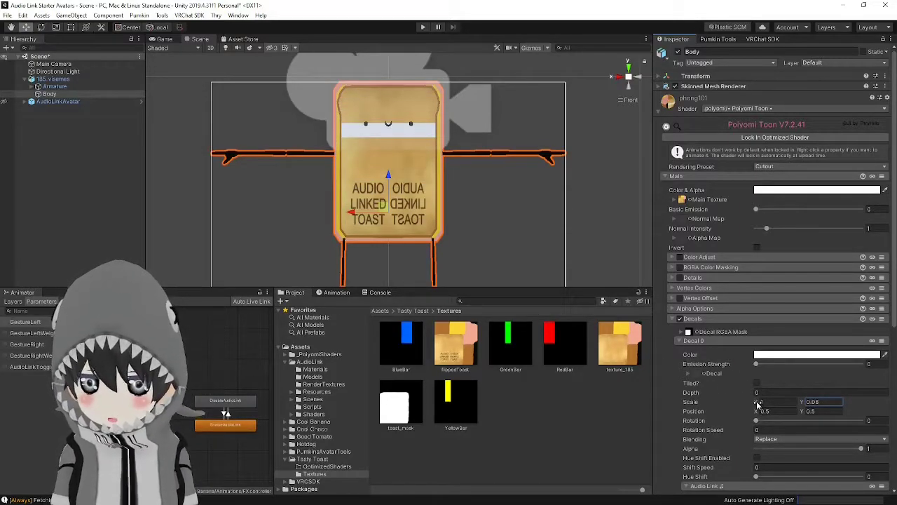
{"action": "left_click_drag", "start_coordinate": [757, 404], "coordinate": [747, 404]}
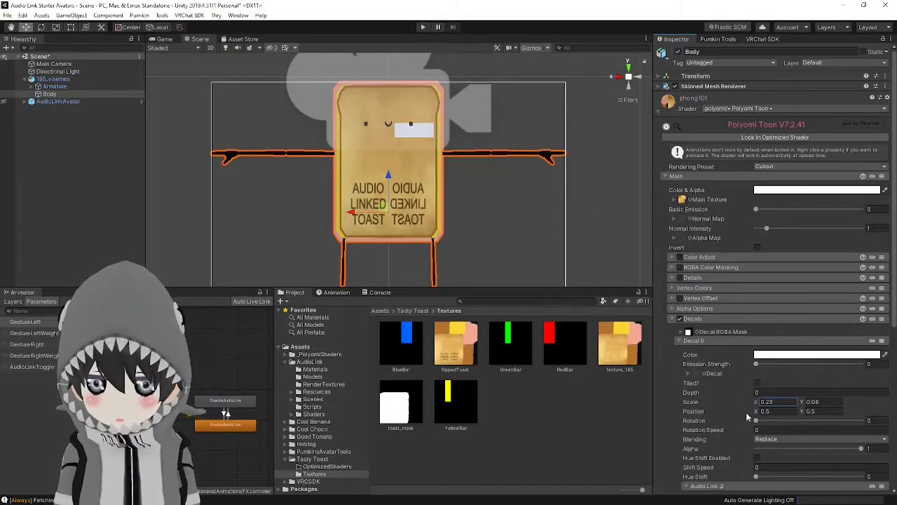
{"action": "left_click_drag", "start_coordinate": [755, 415], "coordinate": [797, 416]}
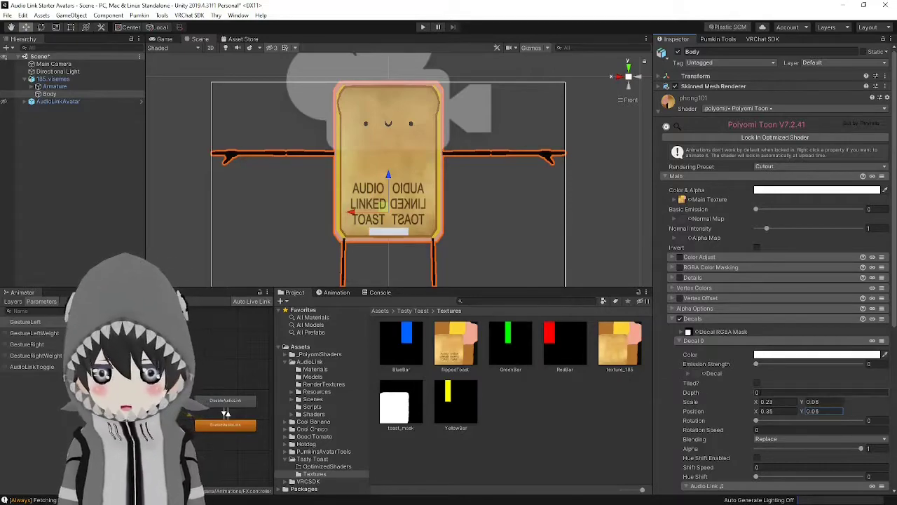
{"action": "left_click", "coordinate": [759, 403]}
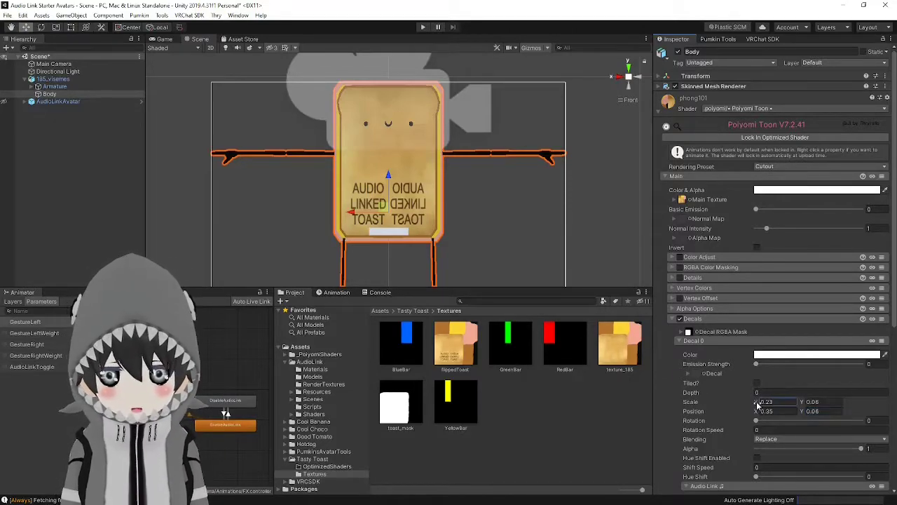
{"action": "left_click_drag", "start_coordinate": [758, 405], "coordinate": [767, 407]}
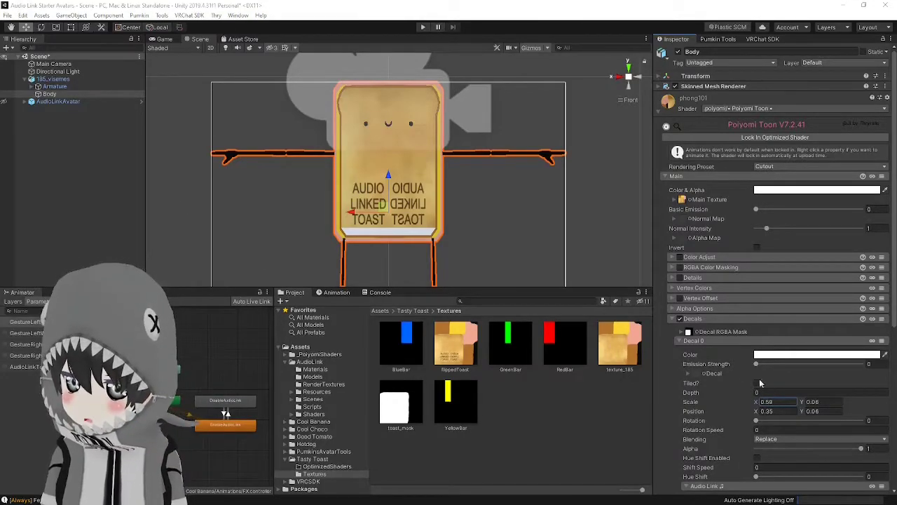
Step: Make Decal 0 a tall left-edge bar: Scale X 0.15, Position X 0.14, Scale Y 1.25
{"action": "left_click", "coordinate": [771, 401]}
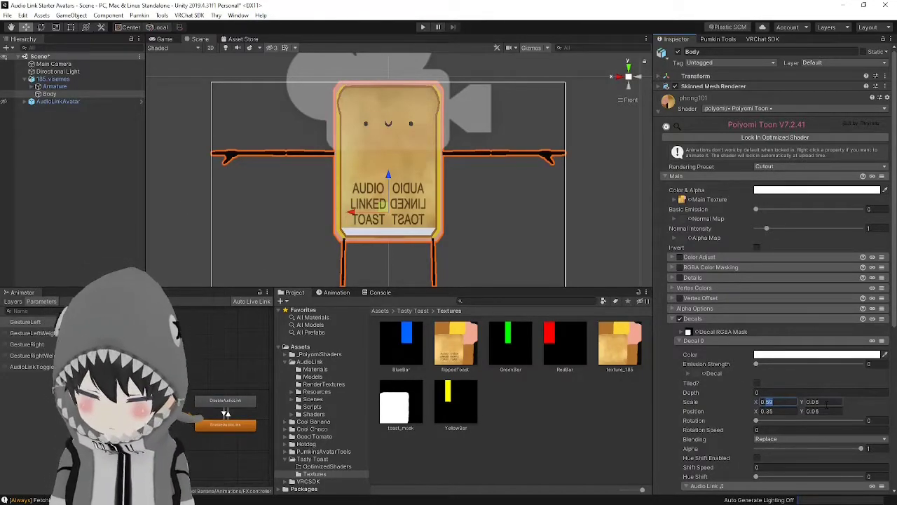
{"action": "type", "text": "0.15"}
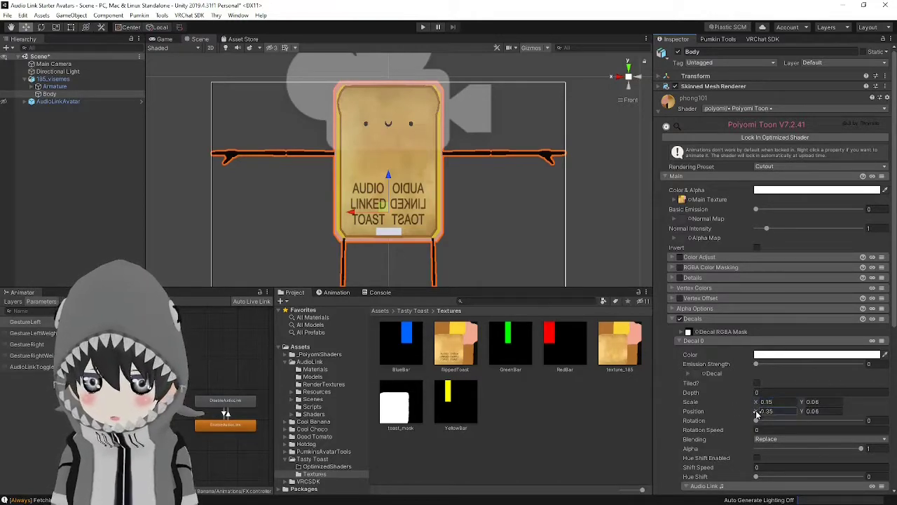
{"action": "left_click_drag", "start_coordinate": [756, 413], "coordinate": [752, 411]}
{"action": "scroll", "coordinate": [751, 412], "scroll_direction": "down", "scroll_amount": 3}
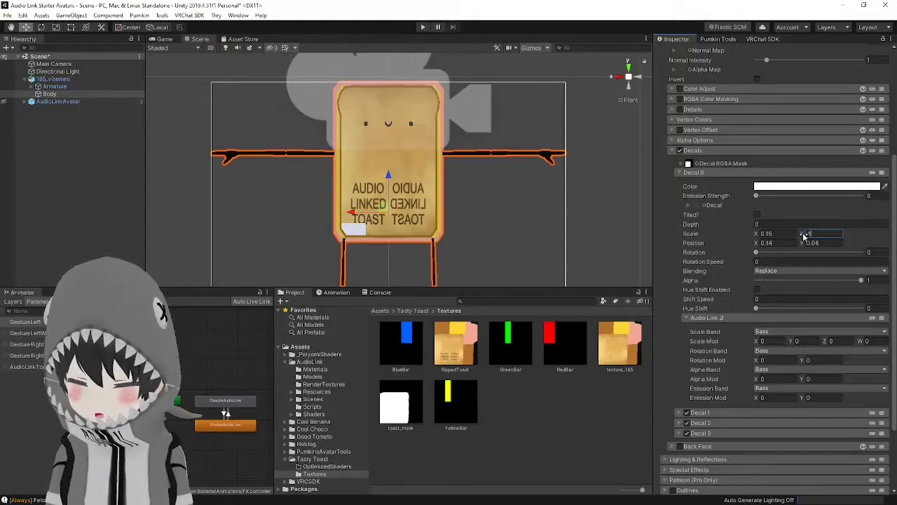
{"action": "left_click_drag", "start_coordinate": [805, 237], "coordinate": [824, 239]}
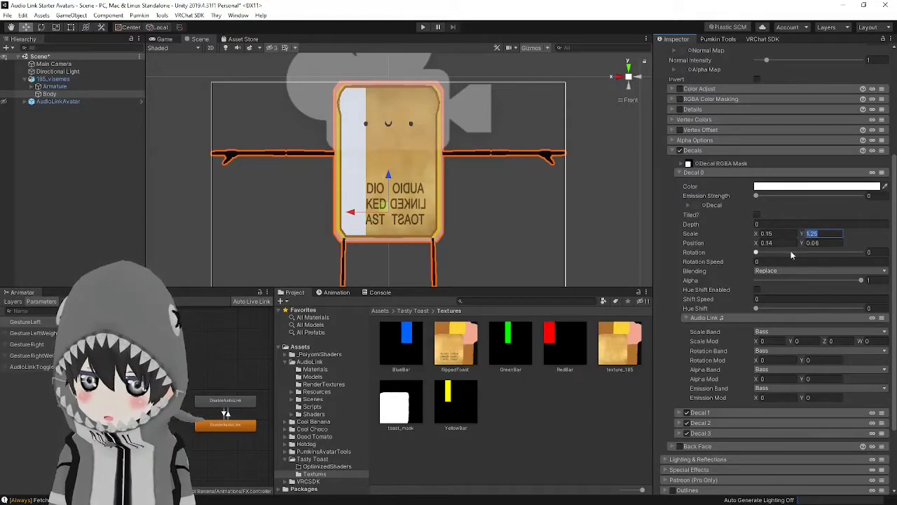
{"action": "left_click", "coordinate": [691, 318]}
{"action": "left_click", "coordinate": [692, 319]}
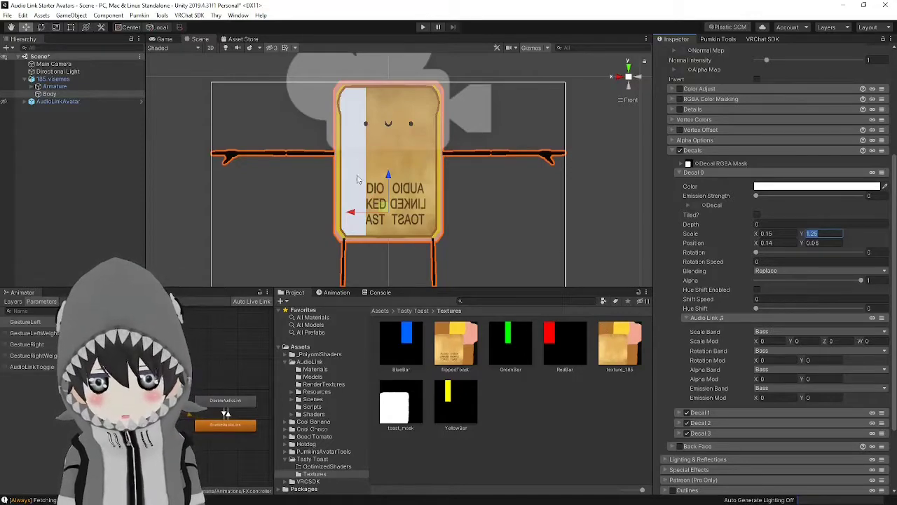
Step: Copy Decal 0's Scale Y value 1.25 into its Audio Link Scale Mod W field
{"action": "left_click", "coordinate": [815, 234]}
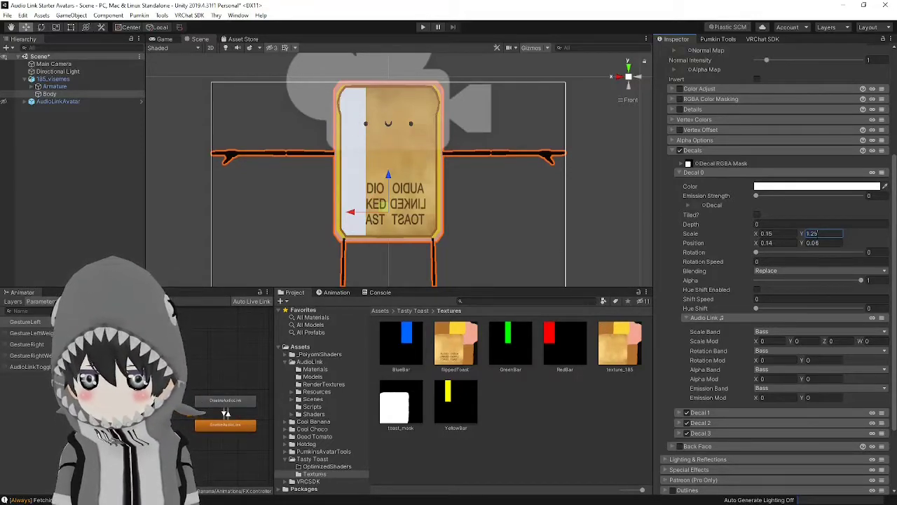
{"action": "double_click", "coordinate": [811, 233]}
{"action": "key", "text": "ctrl+c"}
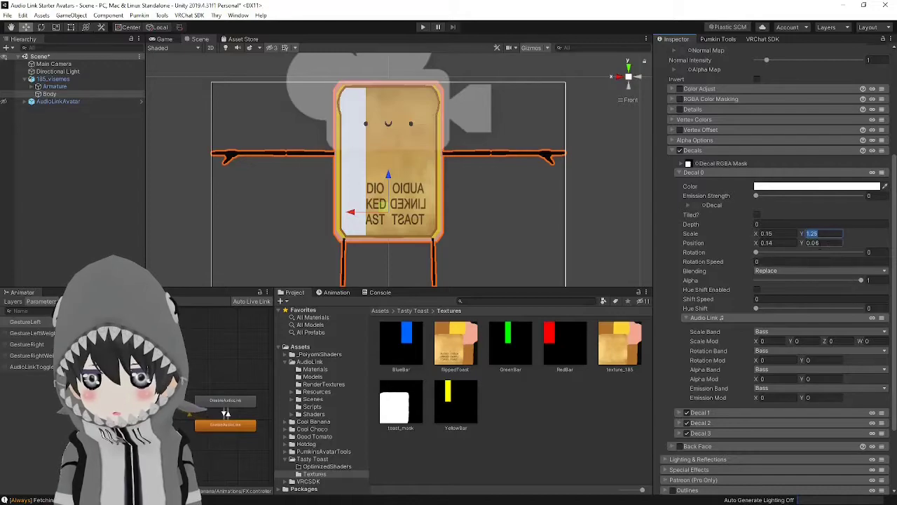
{"action": "left_click", "coordinate": [867, 341]}
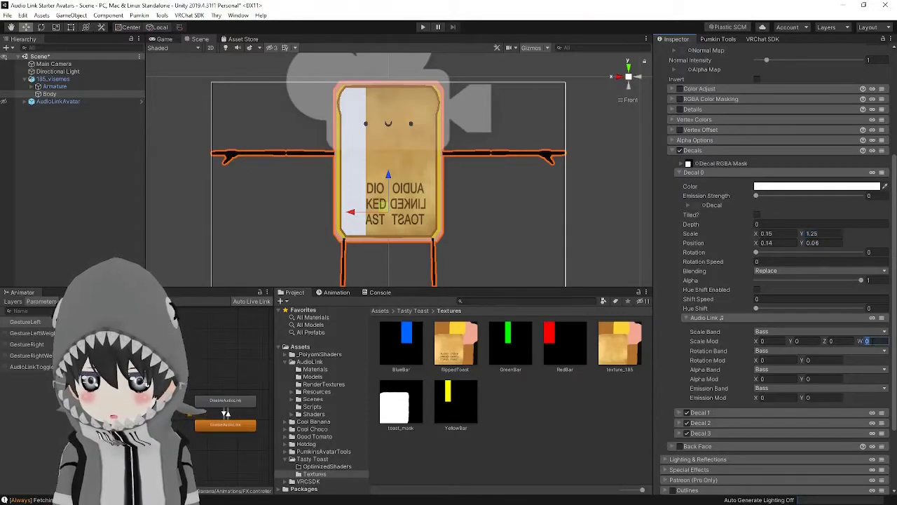
{"action": "key", "text": "ctrl+v"}
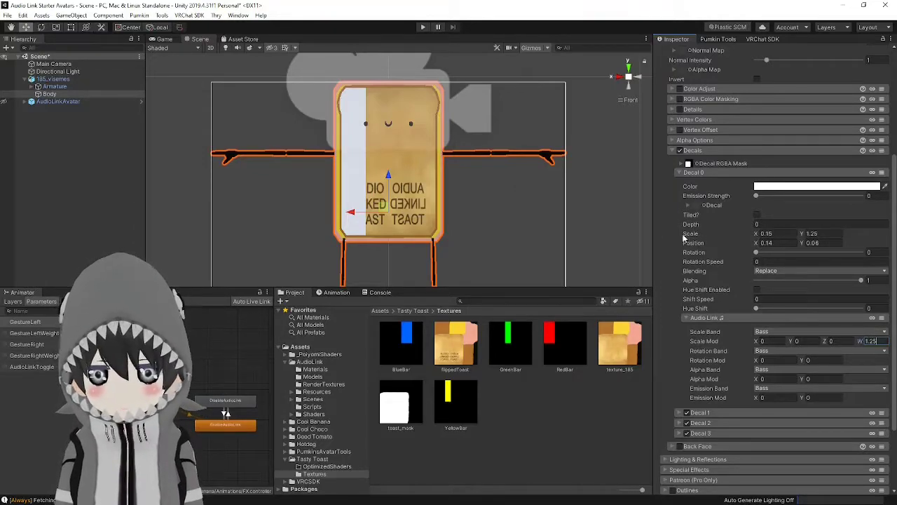
Step: Set Decal 0's Scale Y to 0 and then to 1
{"action": "left_click", "coordinate": [812, 233]}
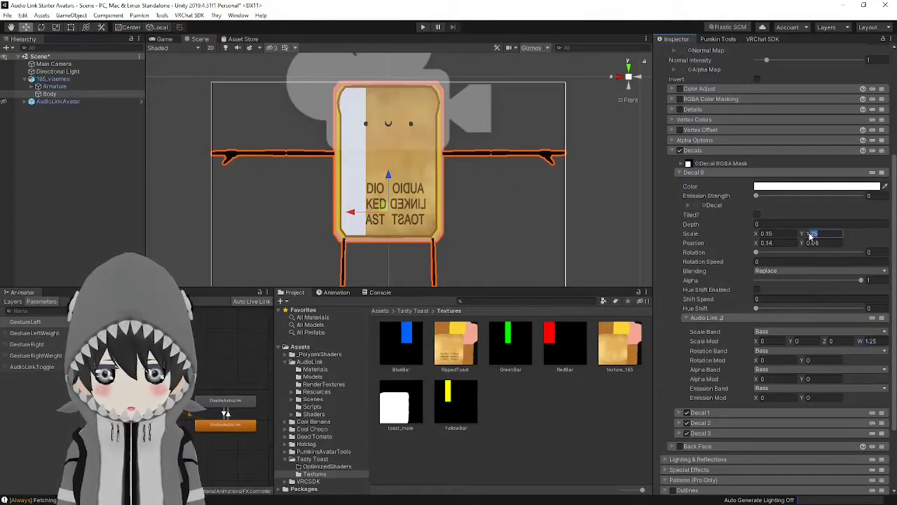
{"action": "type", "text": "0"}
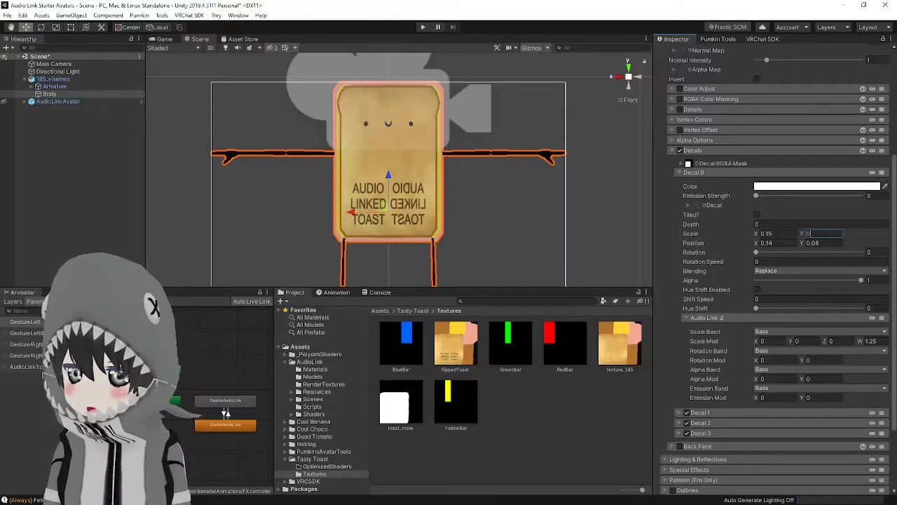
{"action": "type", "text": "1"}
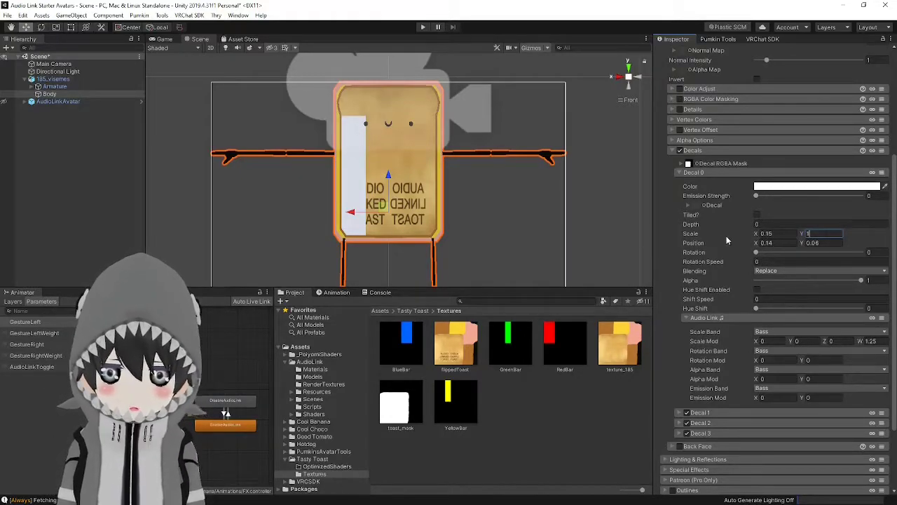
Step: Color Decal 0 pure red and set its Emission Strength to 0.4
{"action": "left_click", "coordinate": [801, 187]}
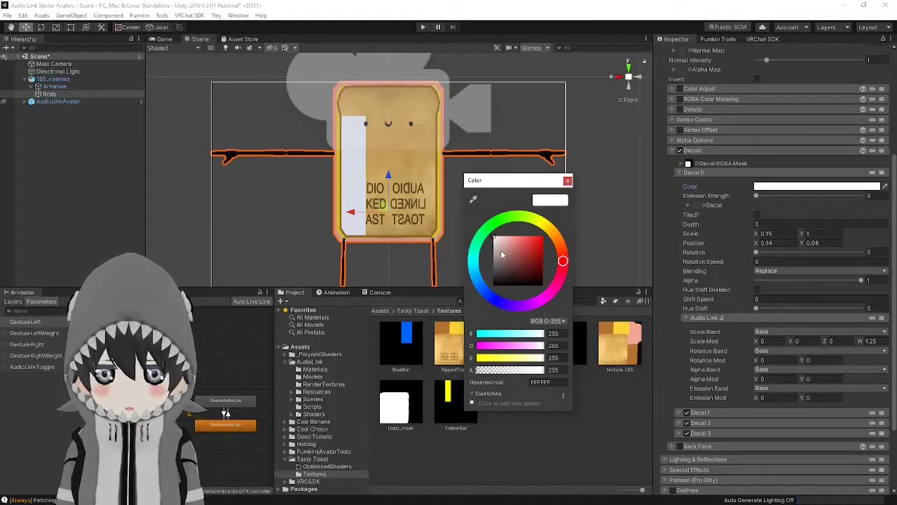
{"action": "left_click_drag", "start_coordinate": [502, 254], "coordinate": [542, 236]}
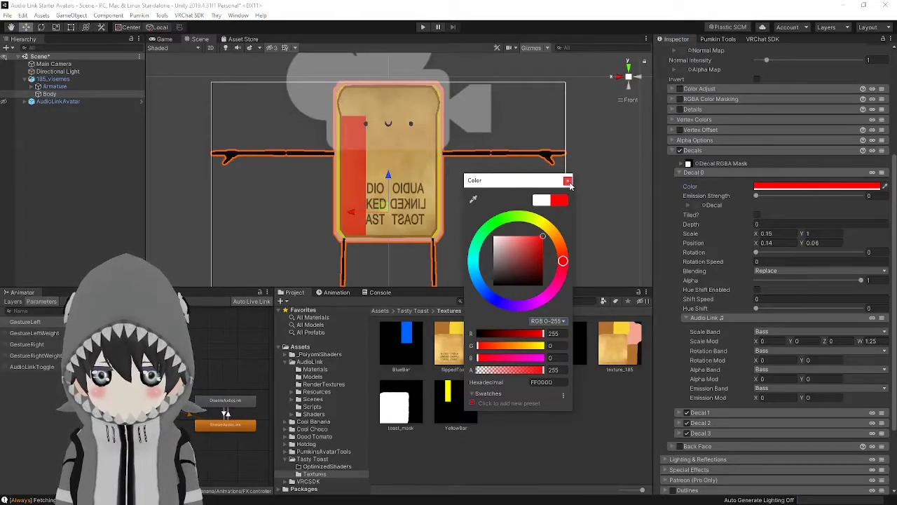
{"action": "left_click", "coordinate": [568, 181]}
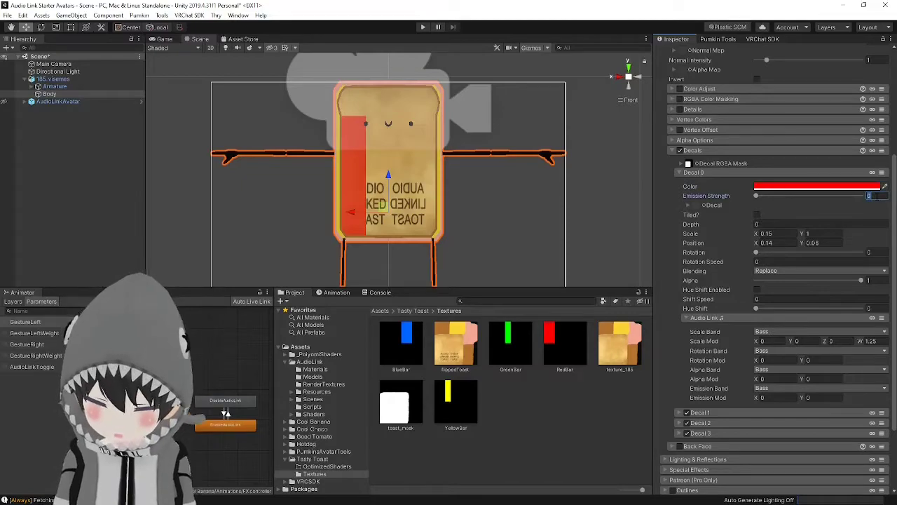
{"action": "type", "text": "0.4"}
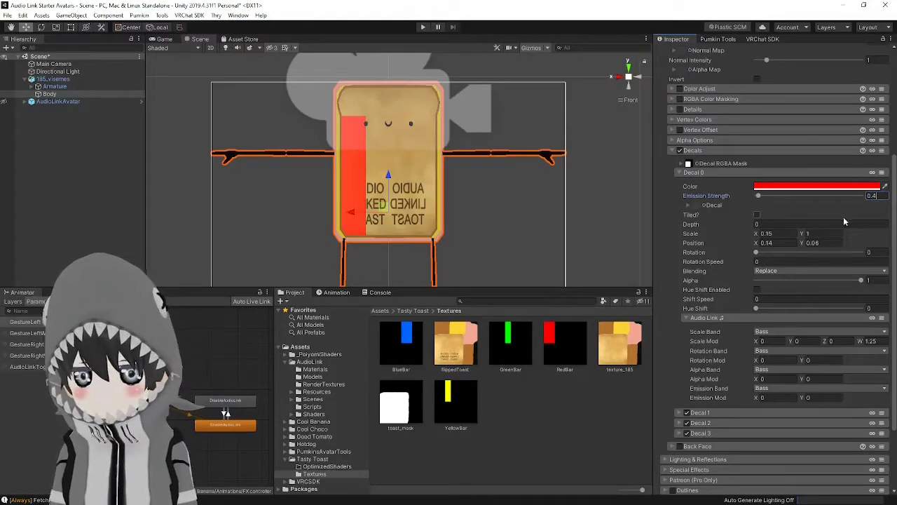
Step: Set Decal 0's blend mode to Multiply
{"action": "left_click", "coordinate": [807, 209]}
{"action": "left_click", "coordinate": [685, 206]}
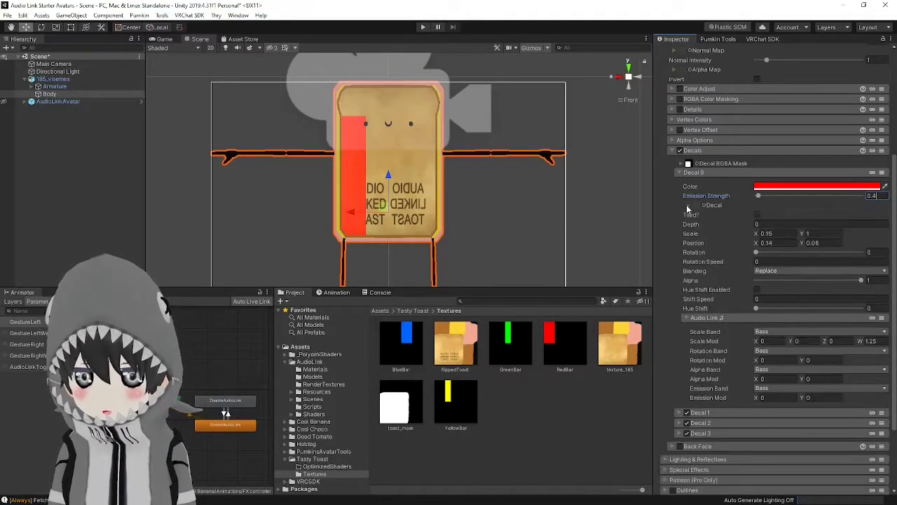
{"action": "left_click", "coordinate": [784, 271]}
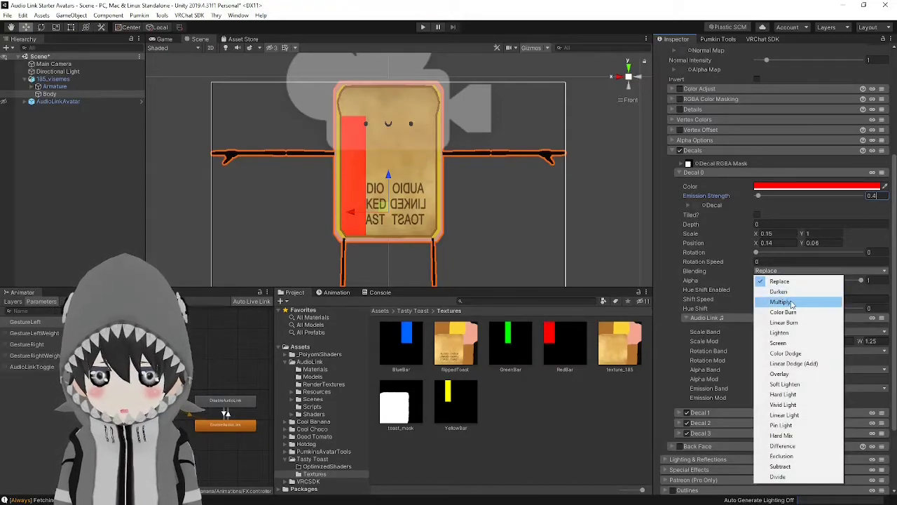
{"action": "left_click", "coordinate": [780, 302]}
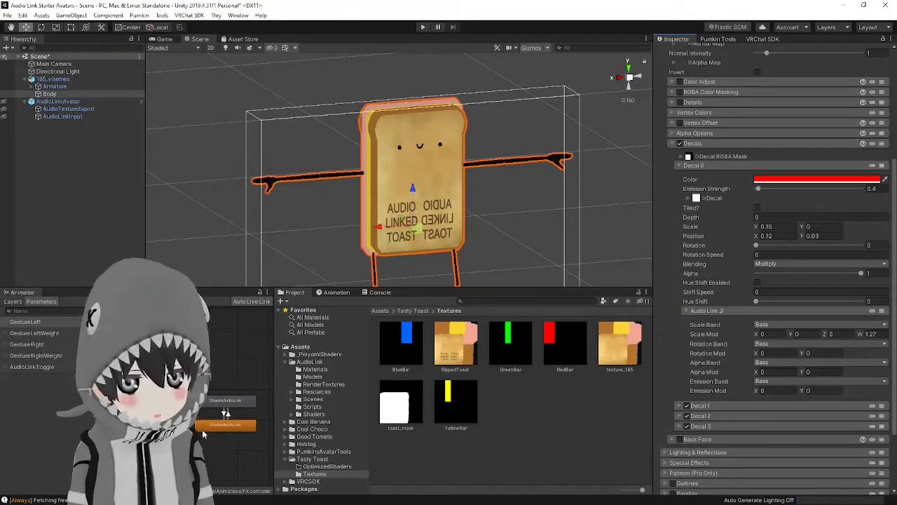
Step: Copy all of Decal 0's settings from its header menu
{"action": "right_click", "coordinate": [882, 178]}
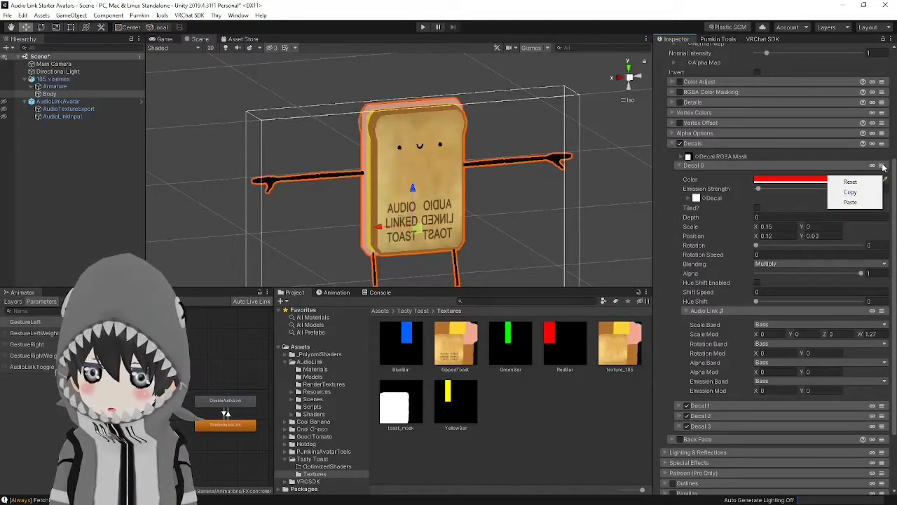
{"action": "left_click", "coordinate": [795, 165]}
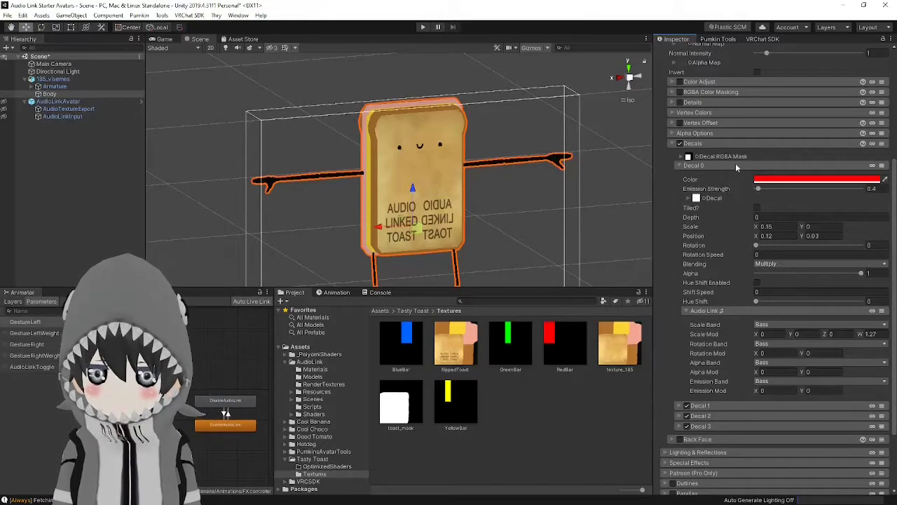
{"action": "left_click", "coordinate": [883, 166]}
{"action": "left_click", "coordinate": [841, 190]}
Step: Paste the copied decal settings into Decal 1, Decal 2 and Decal 3
{"action": "scroll", "coordinate": [842, 203], "scroll_direction": "down", "scroll_amount": 3}
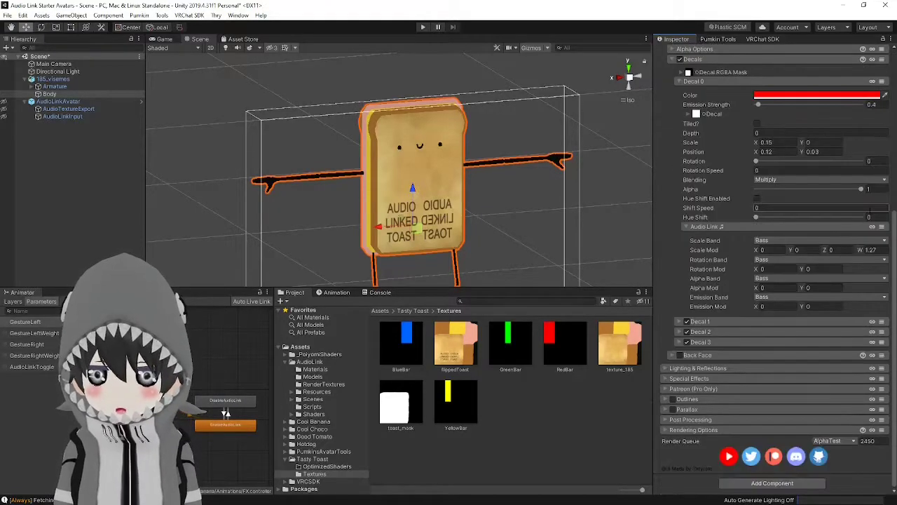
{"action": "left_click", "coordinate": [882, 323]}
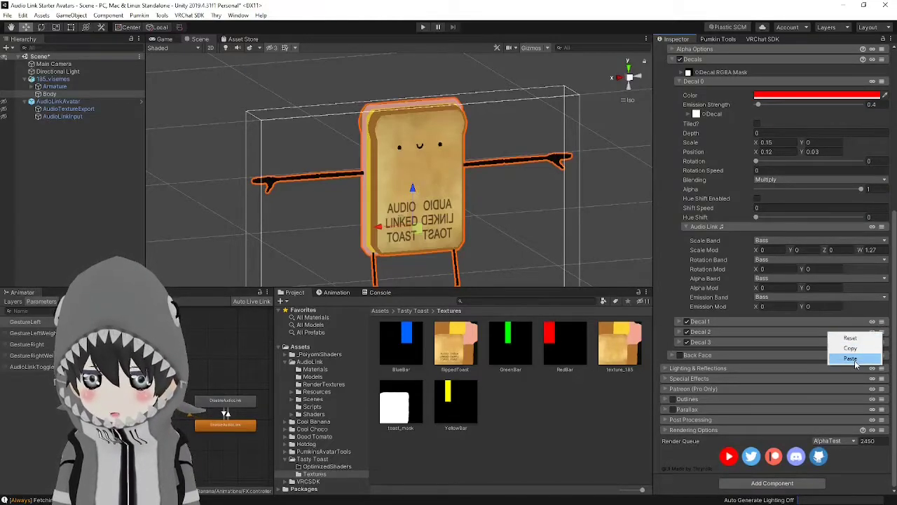
{"action": "left_click", "coordinate": [872, 340]}
{"action": "left_click", "coordinate": [881, 333]}
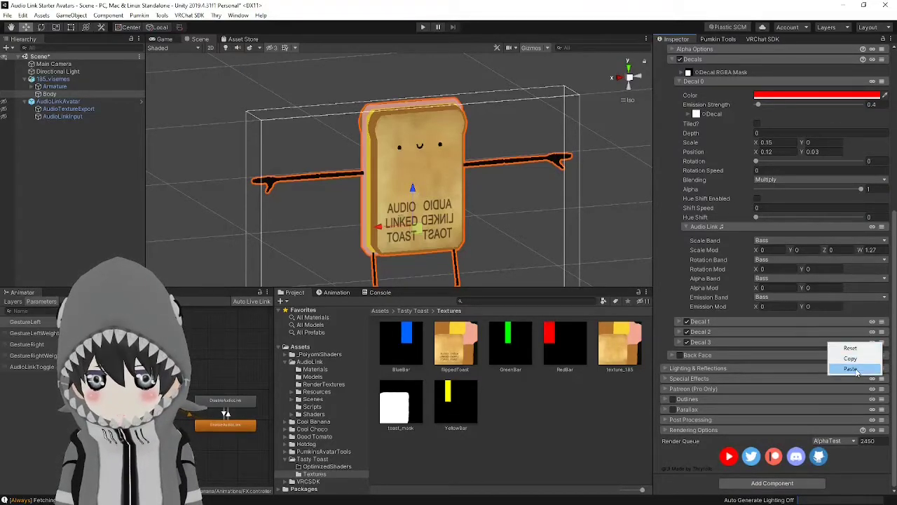
{"action": "left_click", "coordinate": [875, 345]}
{"action": "left_click", "coordinate": [882, 342]}
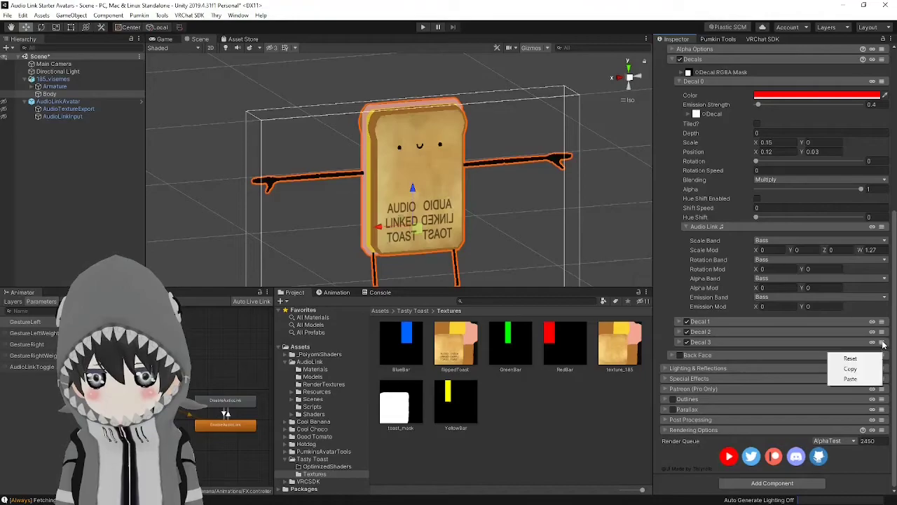
{"action": "left_click", "coordinate": [857, 380]}
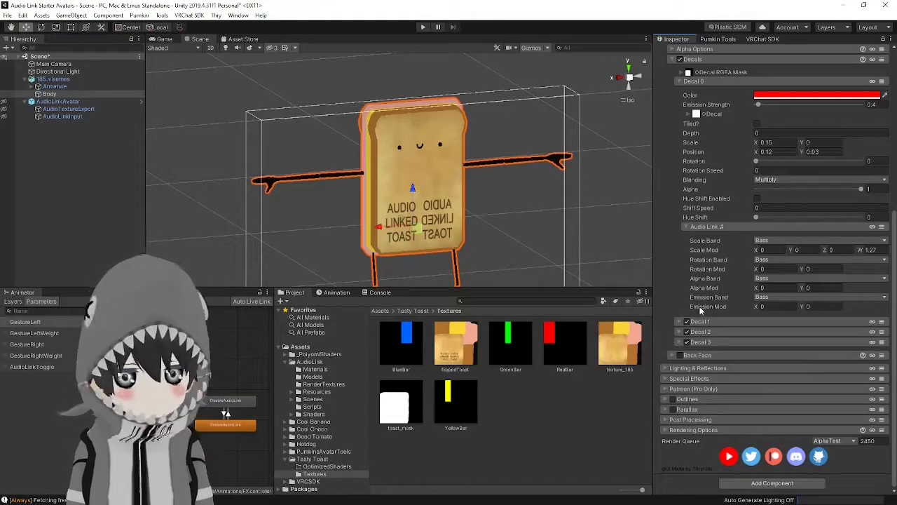
Step: Set Decal 1's Scale Y to 0 and collapse its settings
{"action": "left_click", "coordinate": [679, 321]}
{"action": "scroll", "coordinate": [732, 325], "scroll_direction": "down", "scroll_amount": 3}
{"action": "type", "text": "0"}
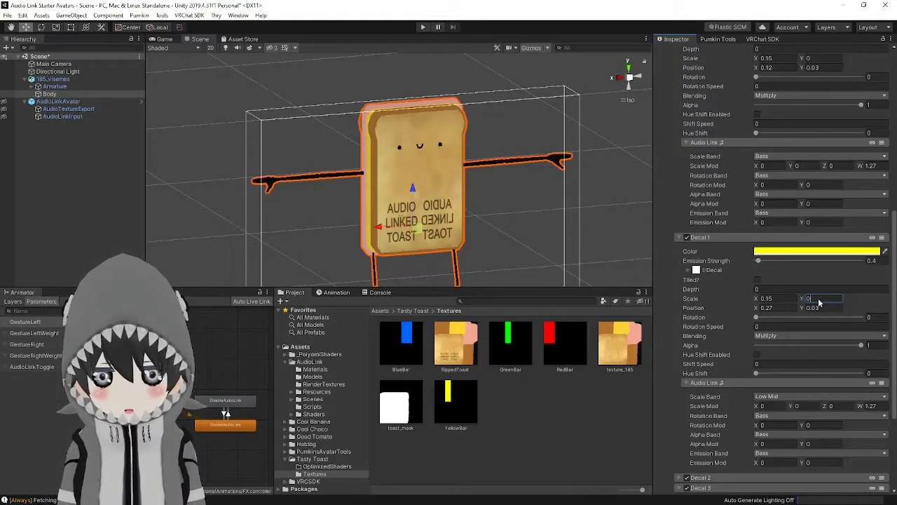
{"action": "left_click", "coordinate": [683, 239]}
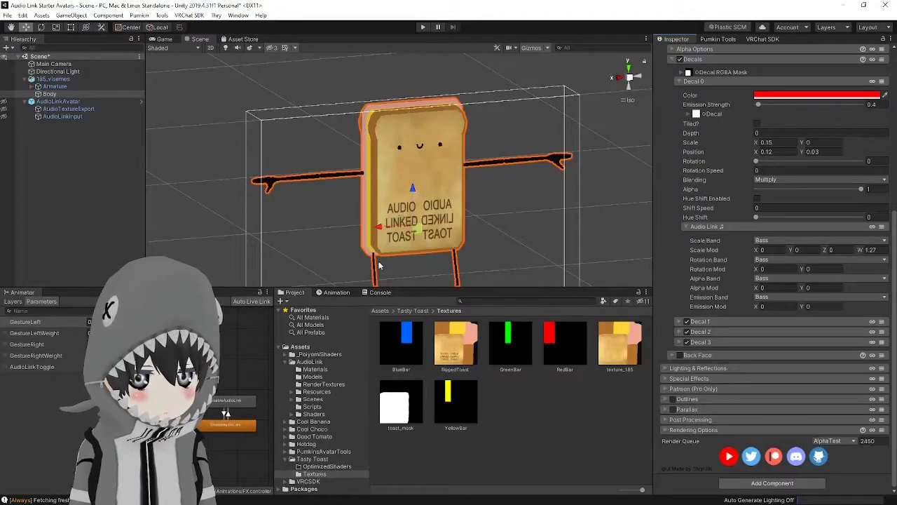
Step: Select AudioLinkInput, enter play mode, and lower the music volume to about 0.13
{"action": "left_click", "coordinate": [670, 60]}
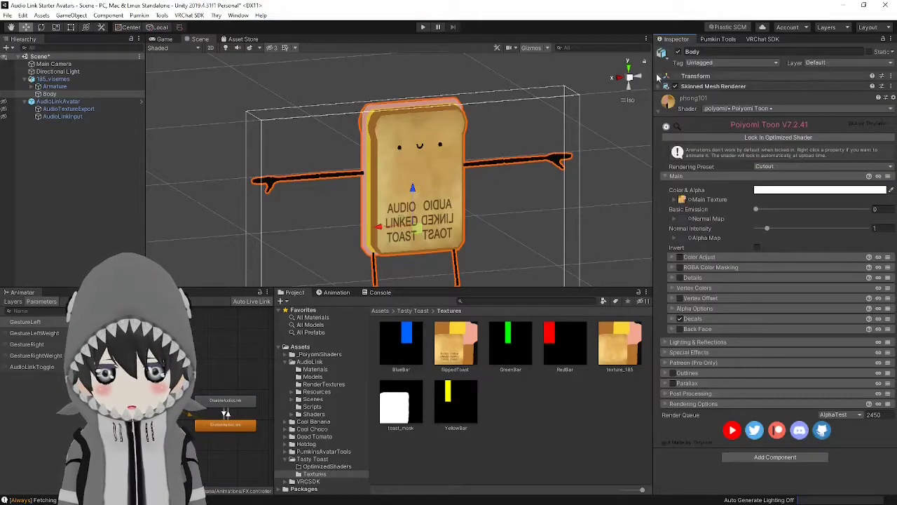
{"action": "left_click", "coordinate": [63, 117]}
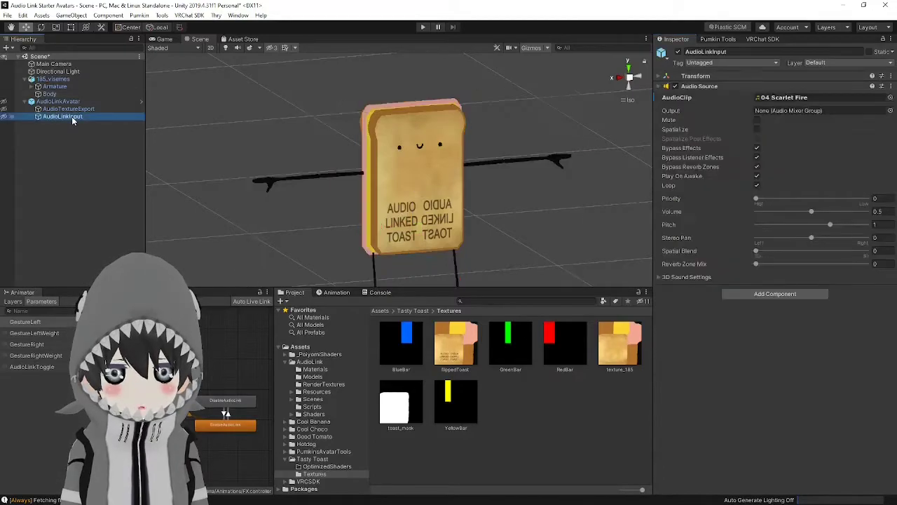
{"action": "left_click", "coordinate": [422, 27]}
{"action": "left_click_drag", "start_coordinate": [769, 211], "coordinate": [776, 212]}
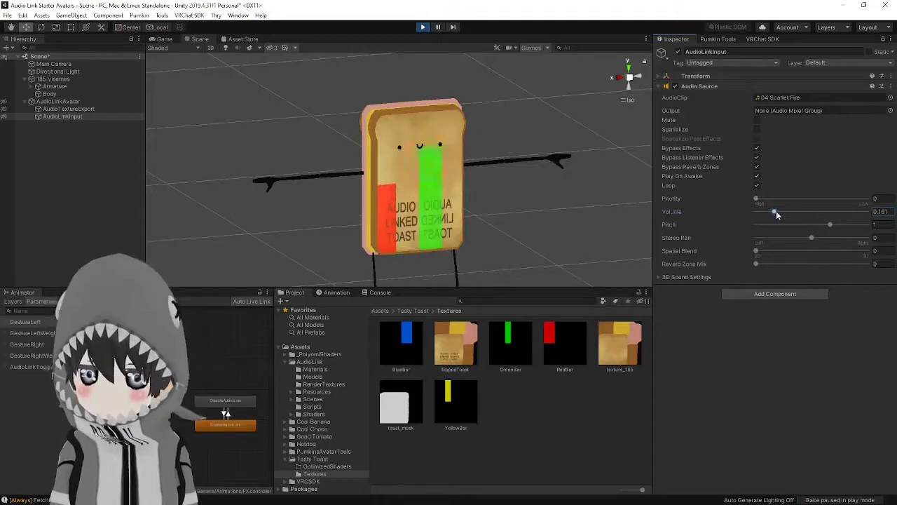
{"action": "left_click_drag", "start_coordinate": [775, 211], "coordinate": [771, 211]}
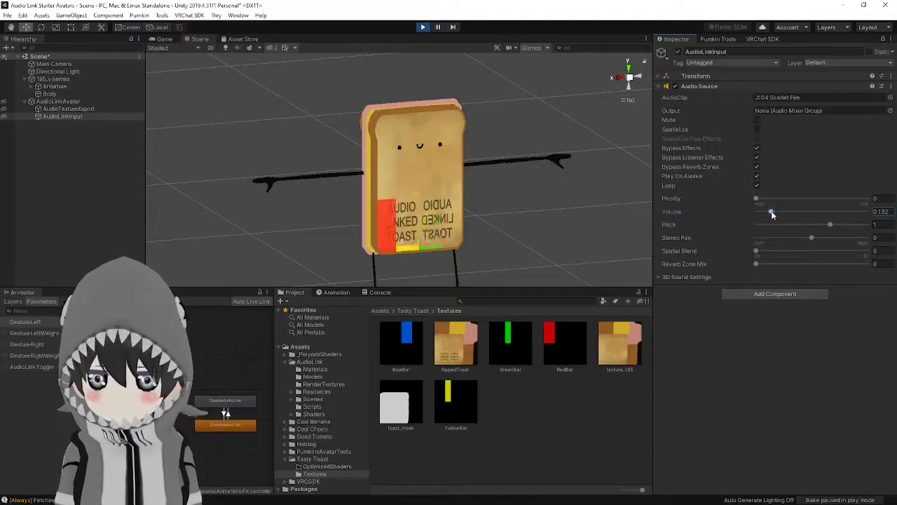